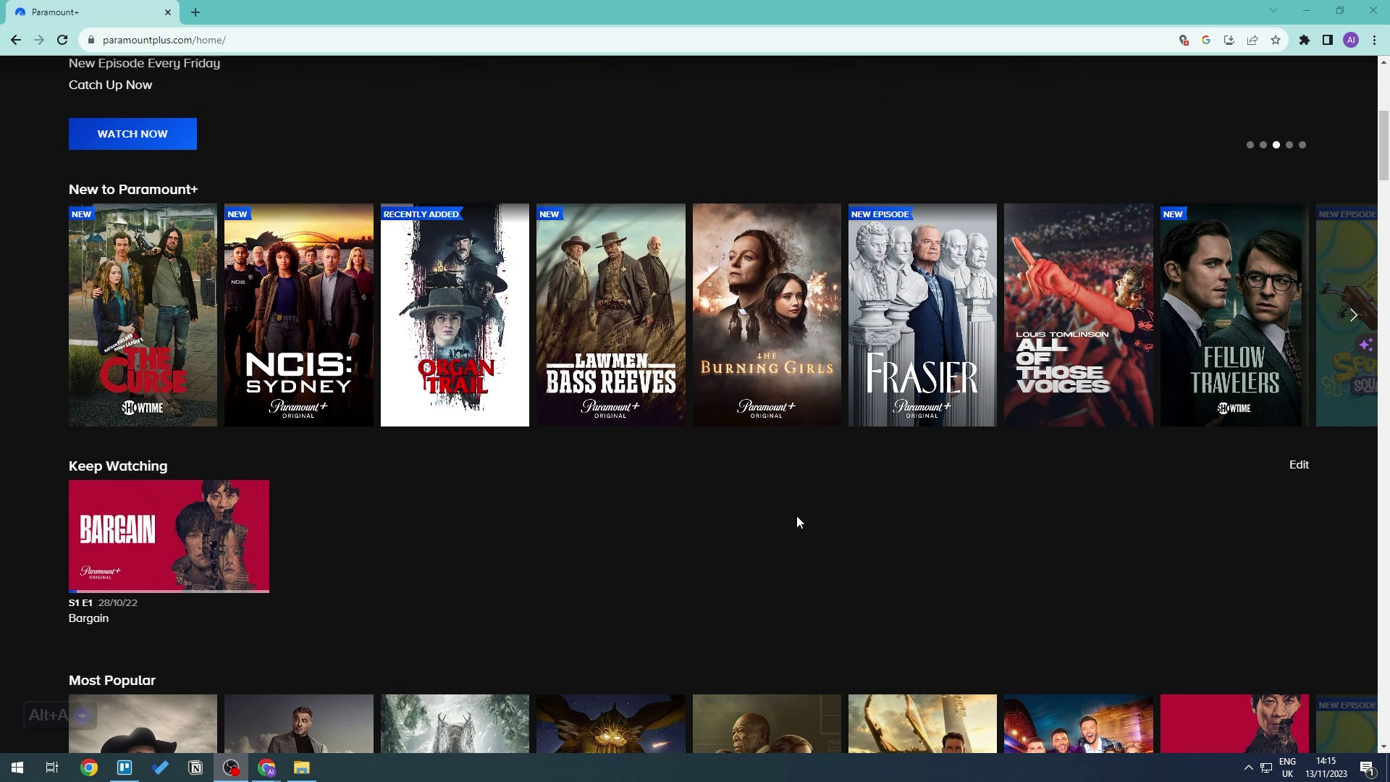
scroll(769, 560, up, 1)
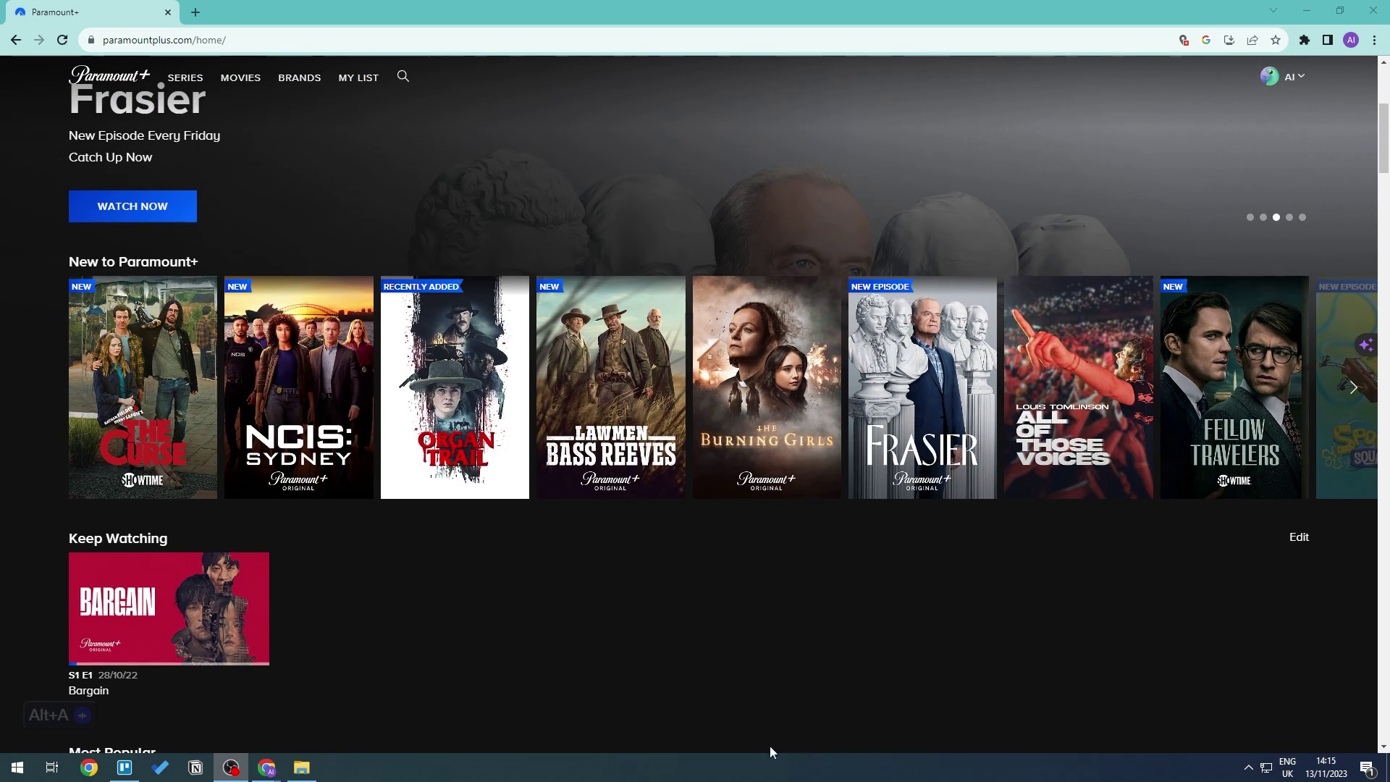
scroll(543, 598, down, 2)
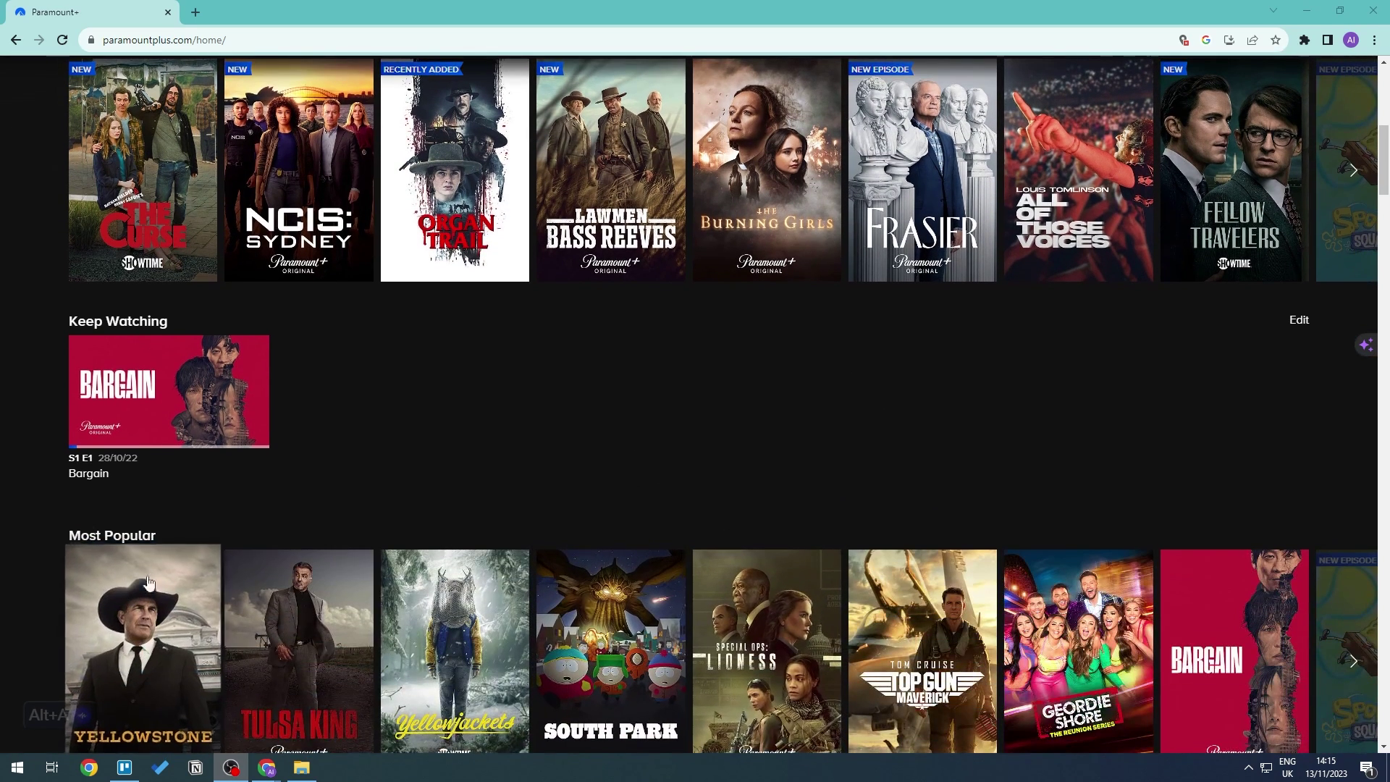
scroll(132, 587, down, 1)
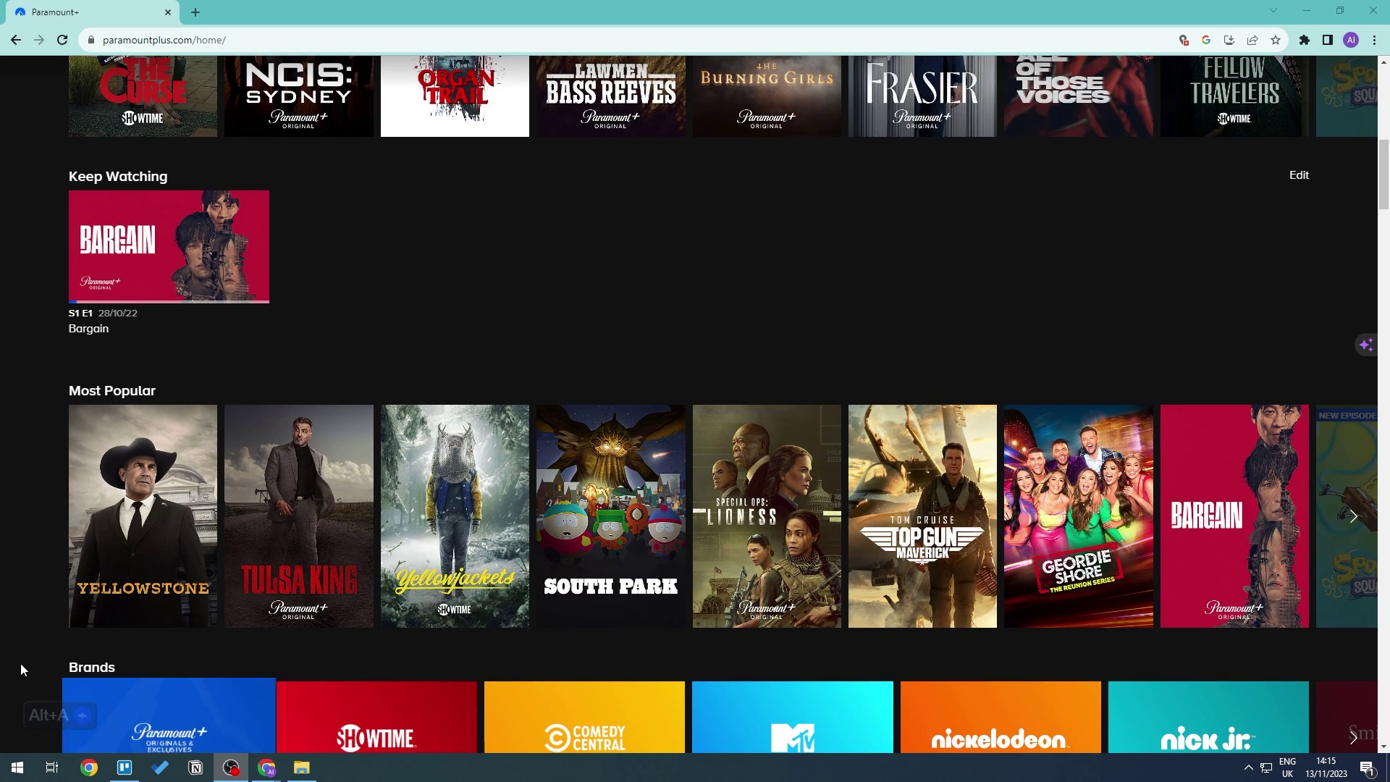
scroll(526, 408, up, 1)
scroll(631, 452, up, 1)
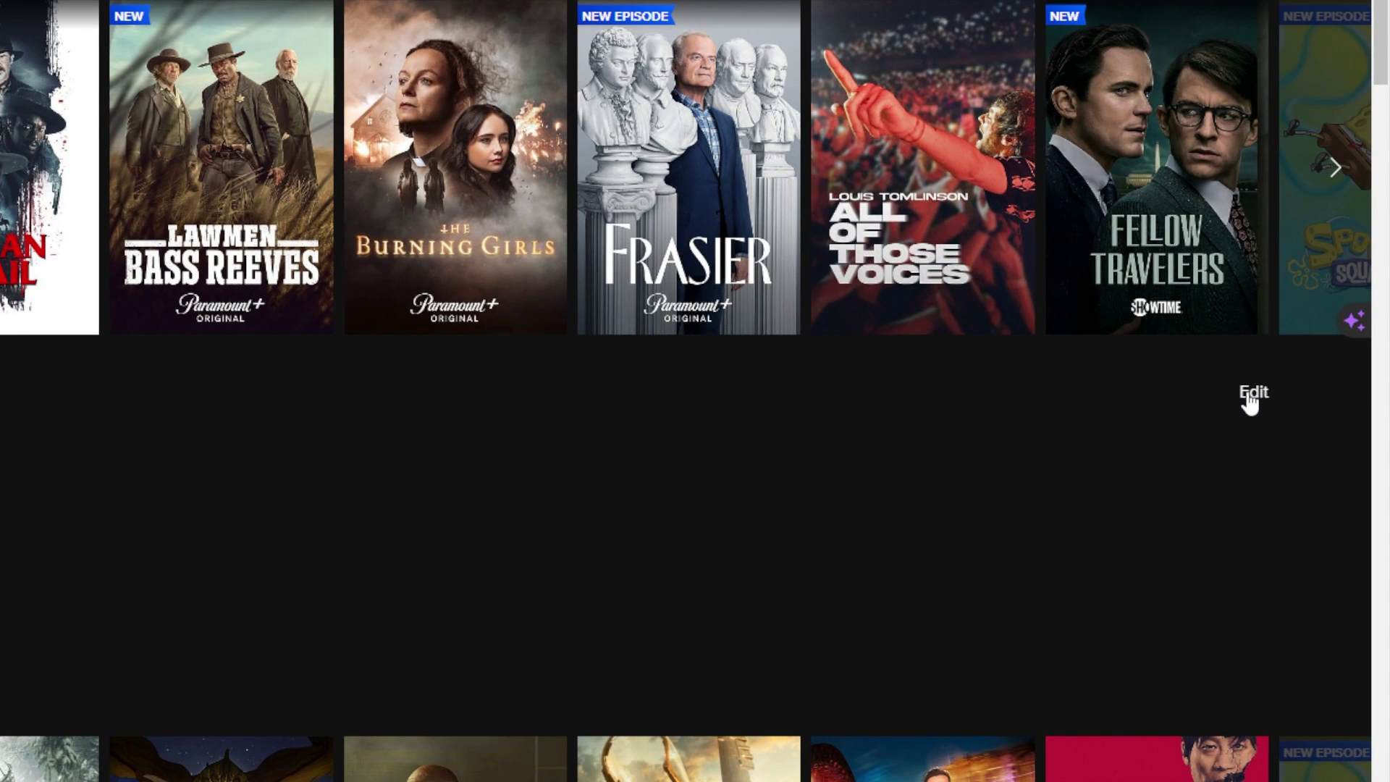
Step: Put the Keep Watching row into edit mode and select the Bargain tile for removal
click(1251, 402)
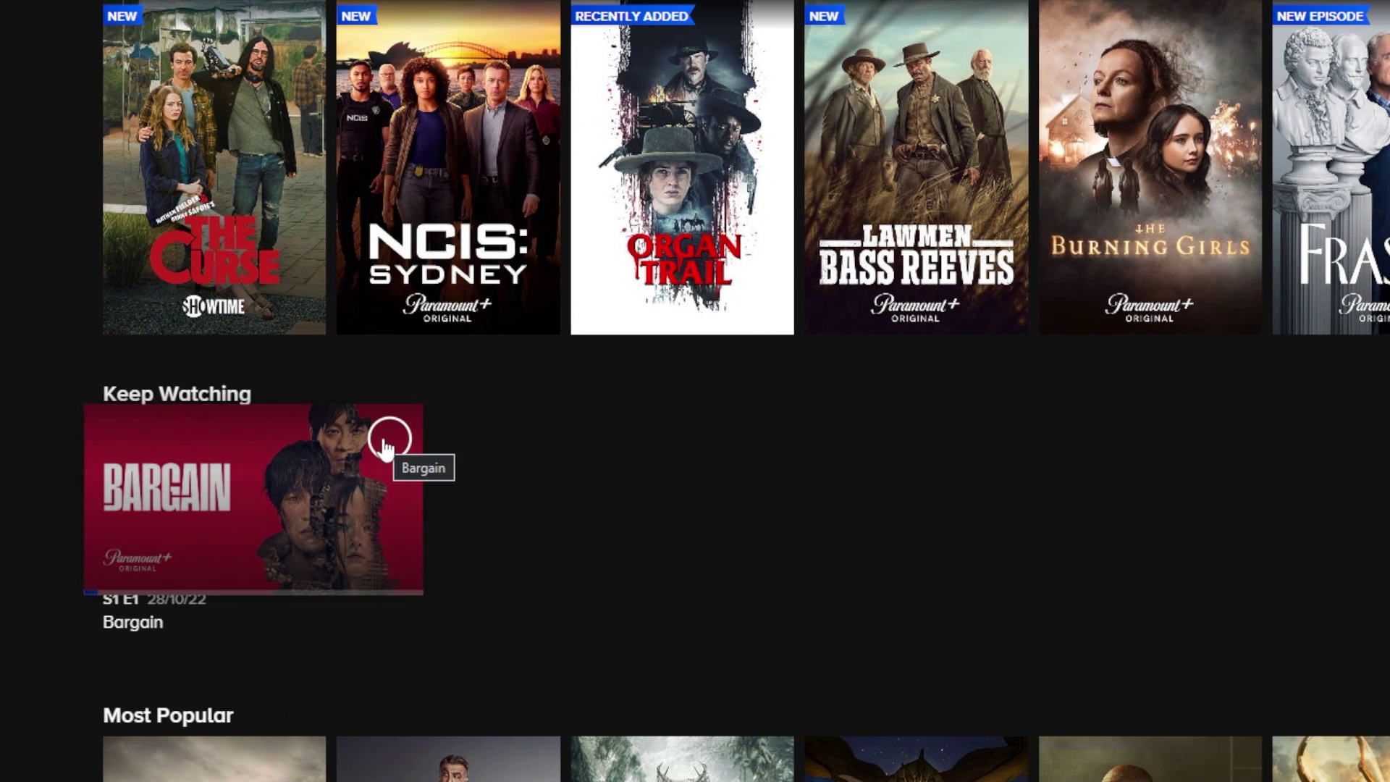
click(388, 440)
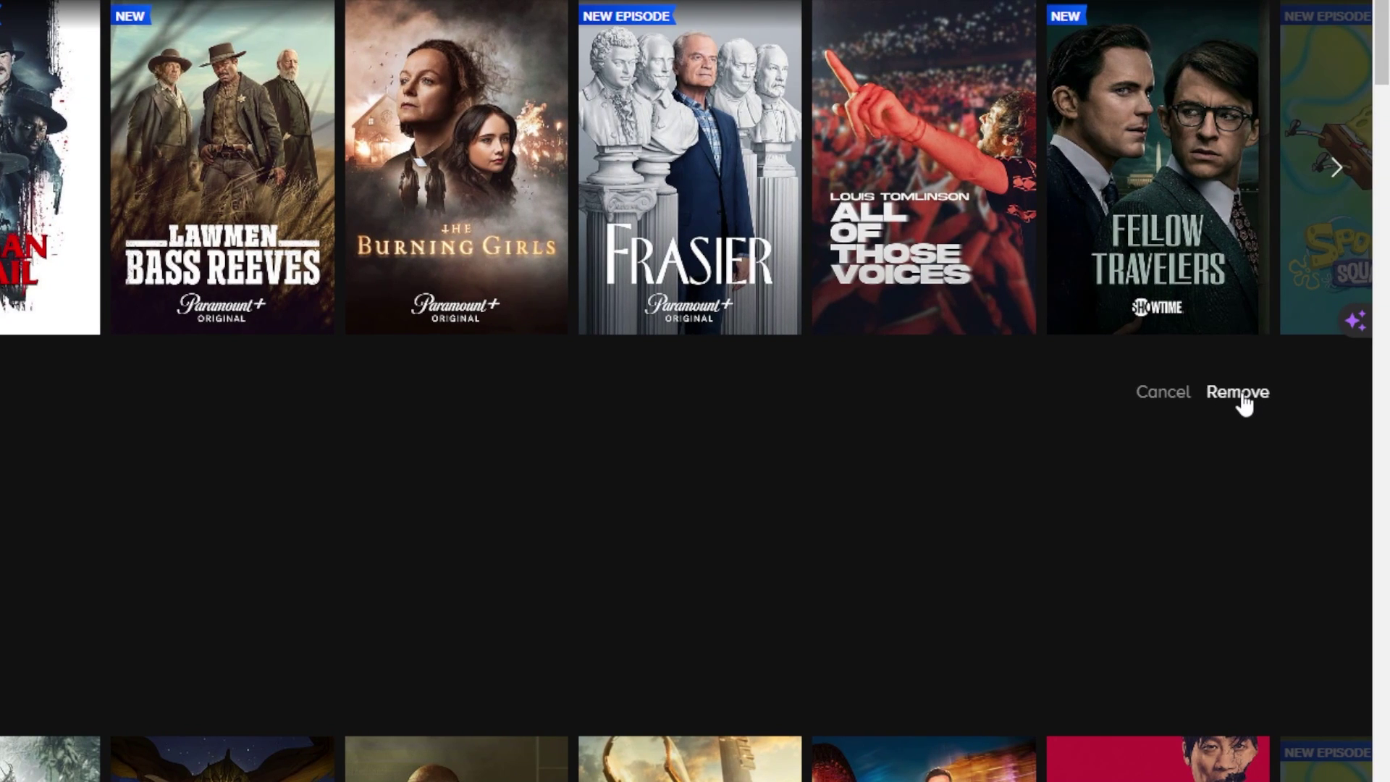
Step: Confirm removal of Bargain, the last title in the Keep Watching row
click(1243, 397)
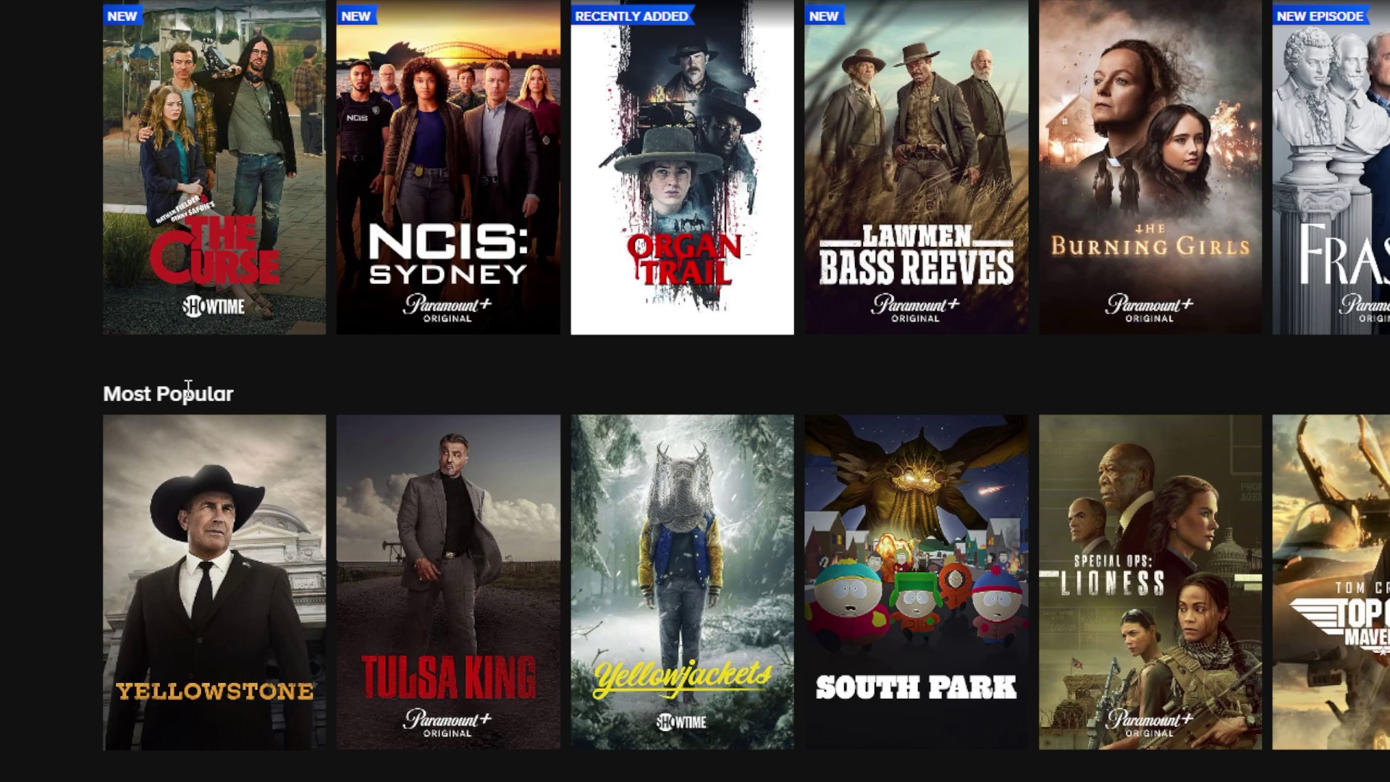